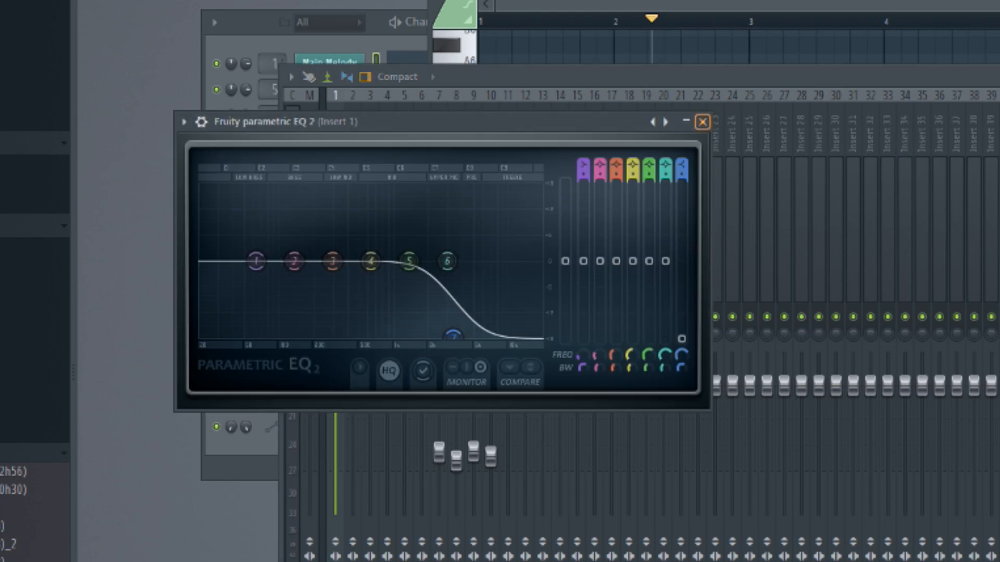
Step: Close the equalizer on Insert 1 and stop the Main Melody playback in the piano roll
left_click(702, 121)
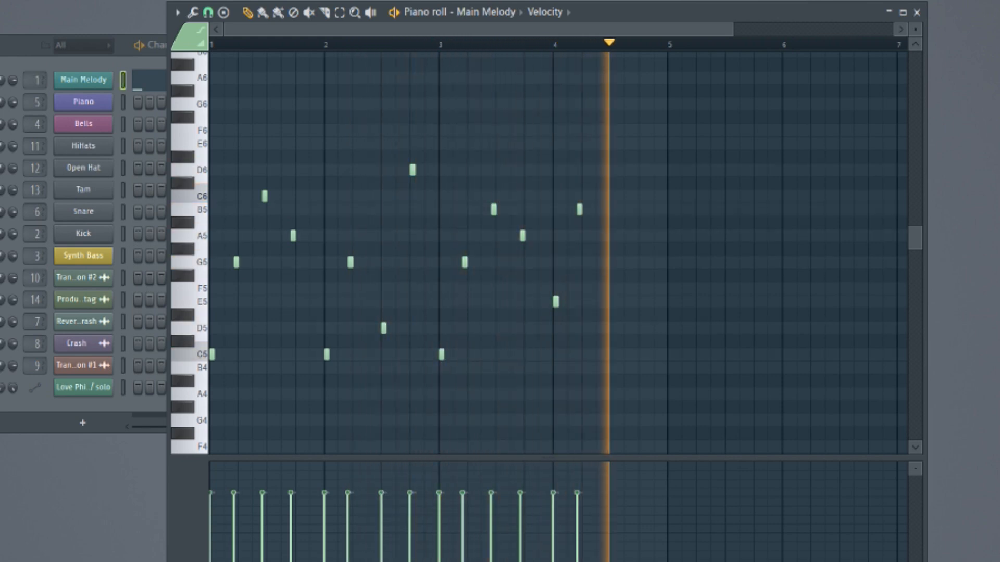
key("space")
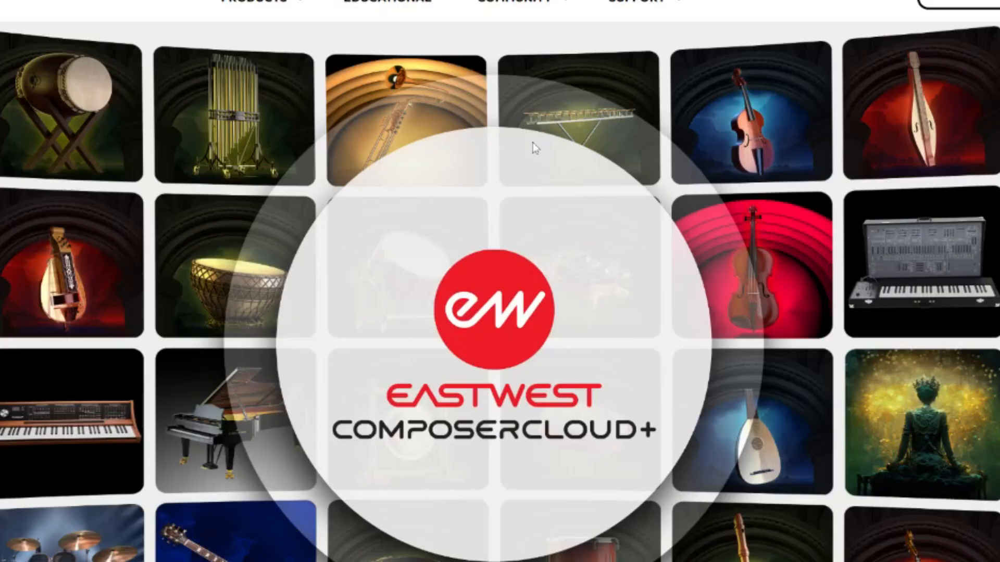
Step: Look through the EastWest ComposerCloud+ web page, from the introduction past the plan options to the featured string libraries
scroll(534, 150, "down", 8)
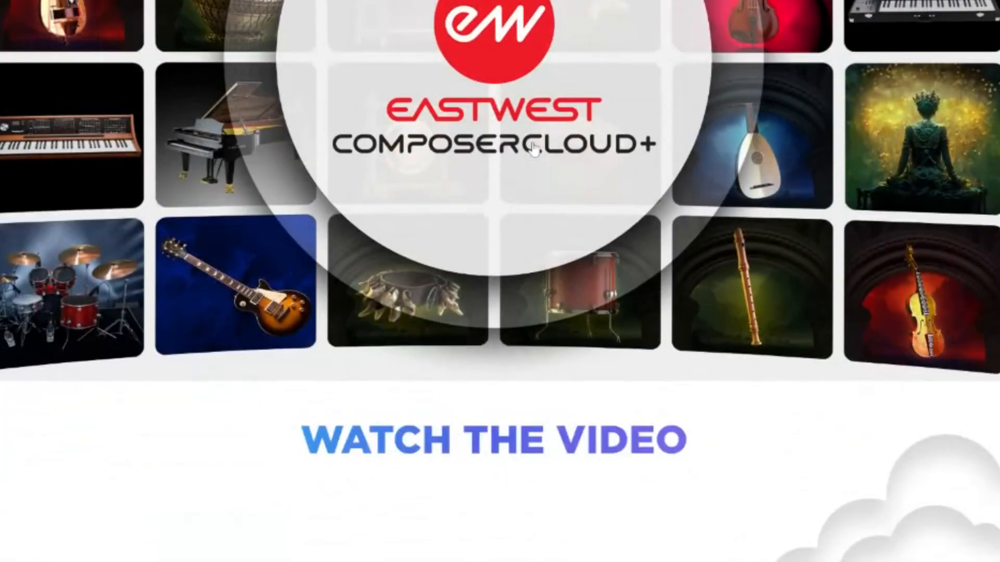
scroll(535, 150, "down", 10)
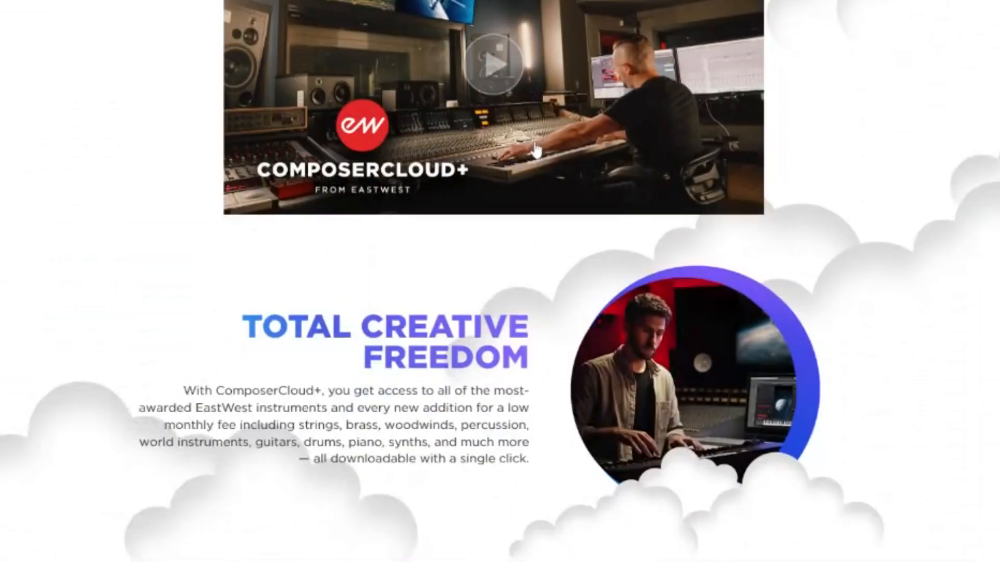
scroll(535, 150, "down", 10)
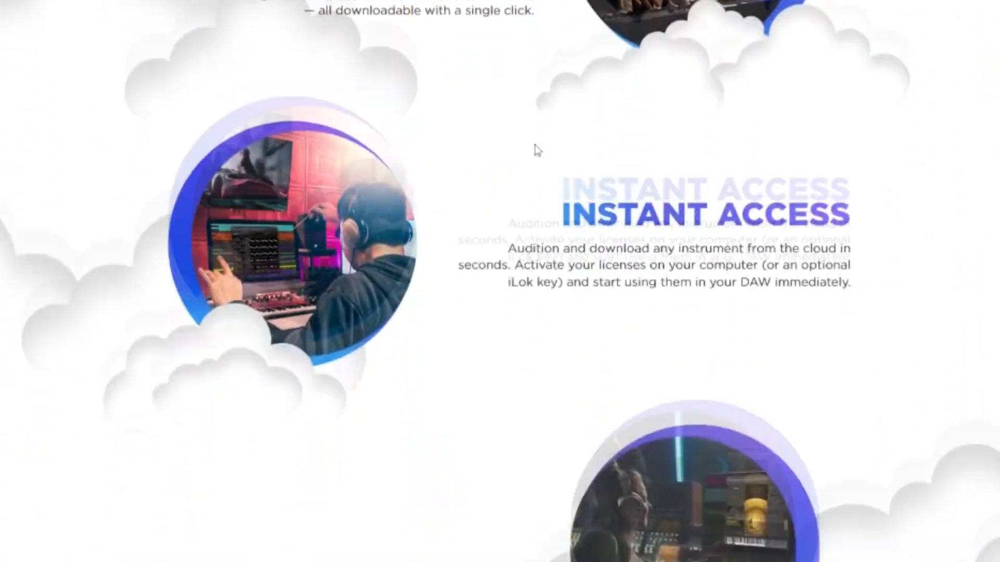
scroll(536, 151, "down", 10)
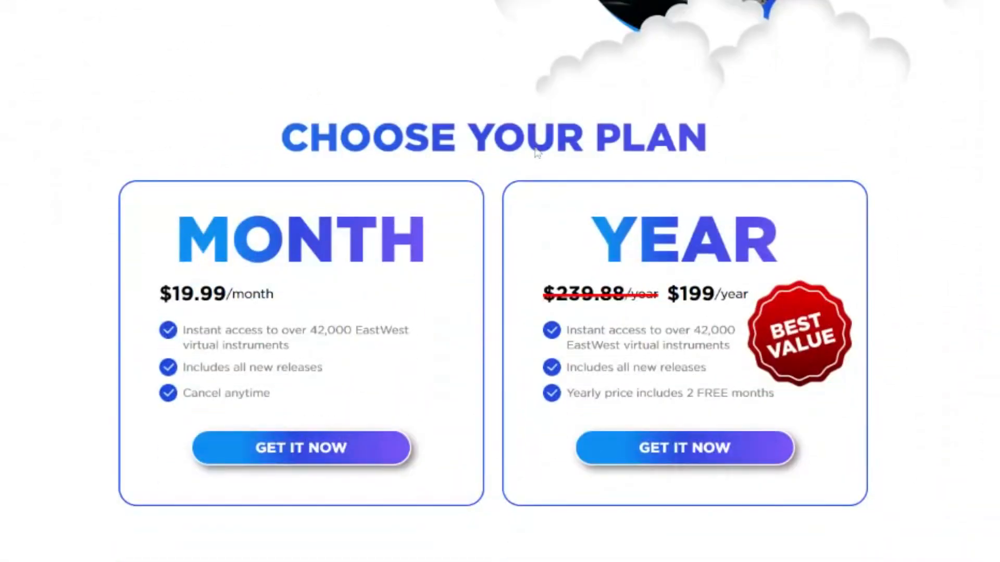
scroll(536, 151, "down", 10)
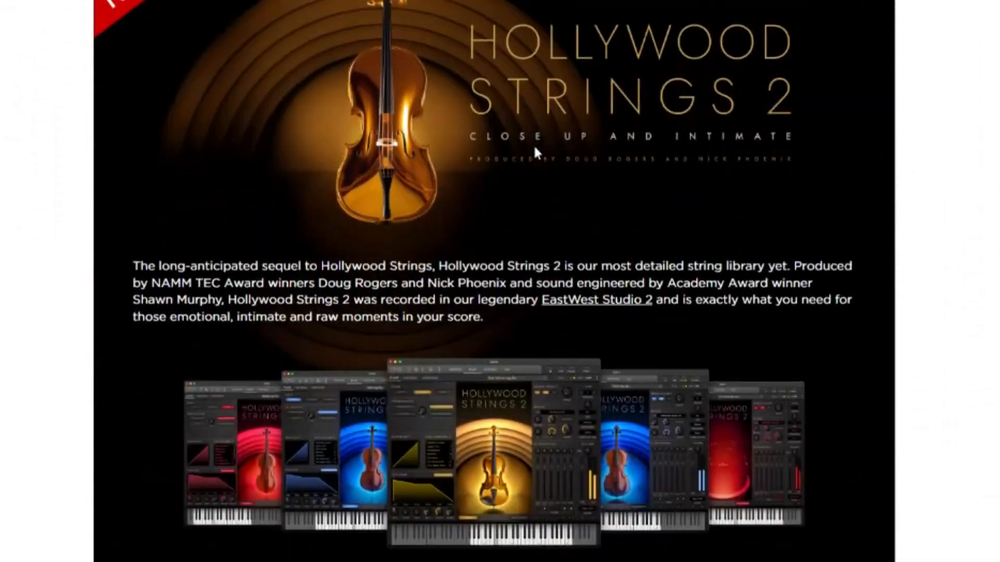
scroll(536, 151, "down", 10)
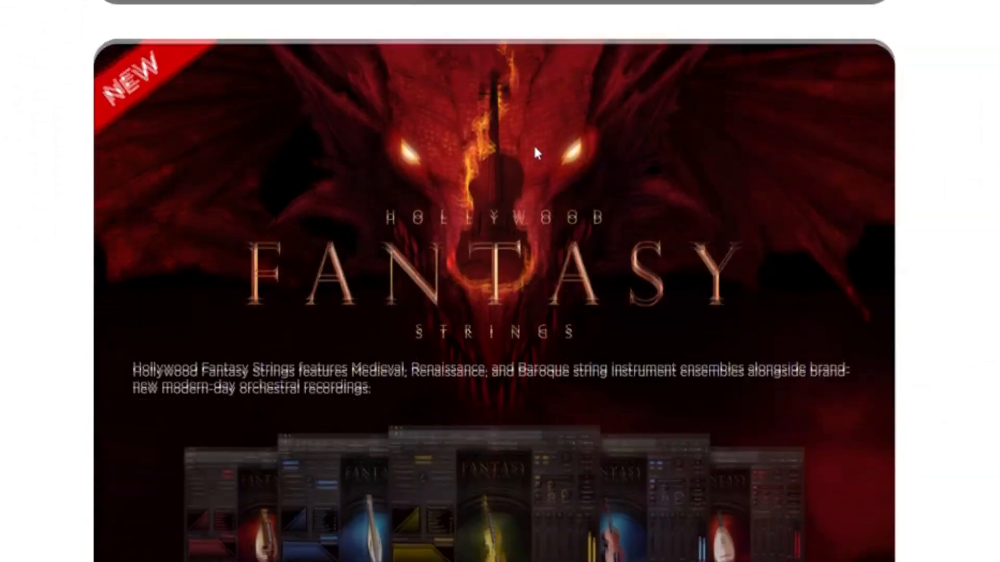
scroll(535, 151, "down", 12)
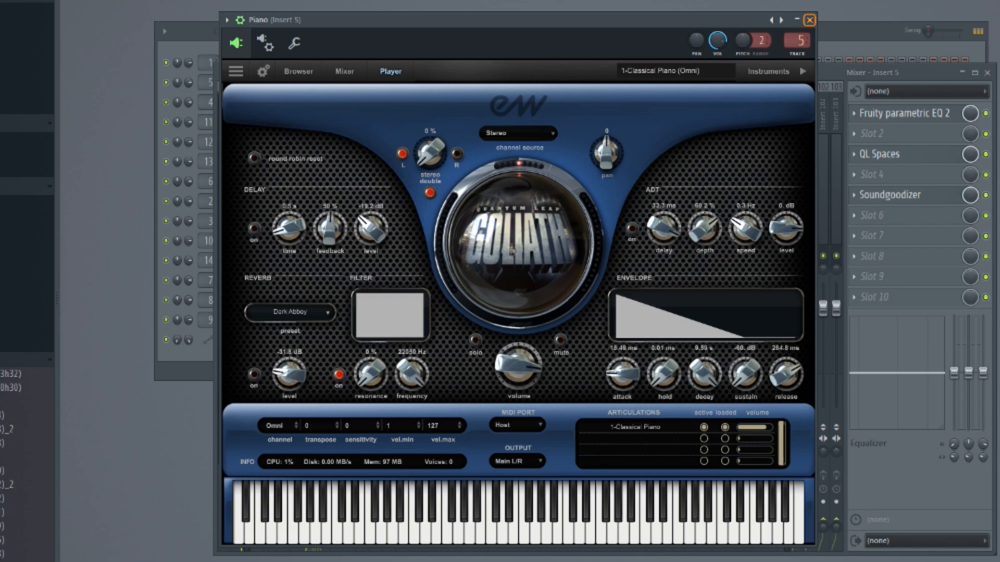
Step: Inspect the Piano instrument and its Insert 5 effects: Fruity parametric EQ 2, QL Spaces and Soundgoodizer, closing each window
left_click(809, 20)
left_click(889, 113)
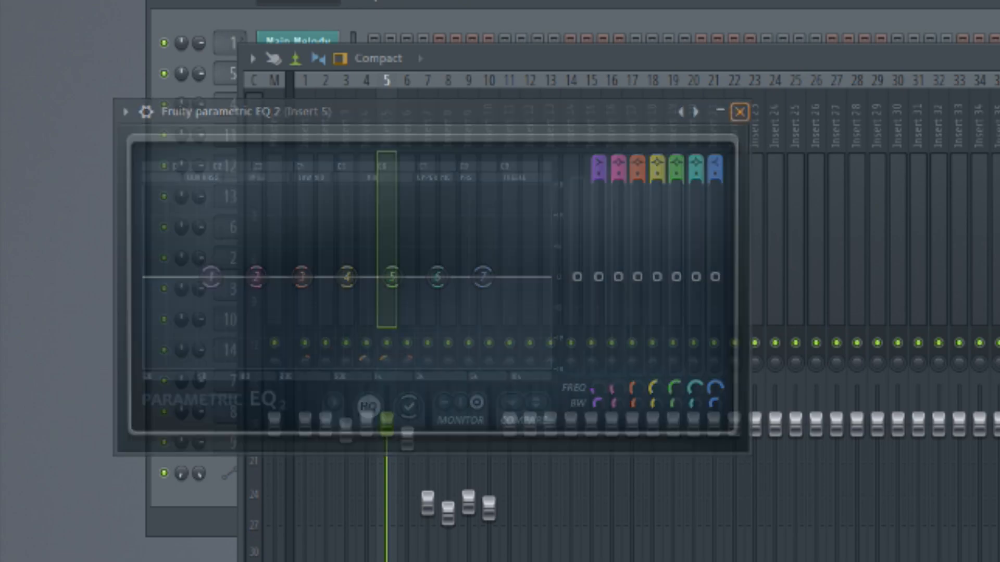
left_click(739, 112)
left_click(833, 212)
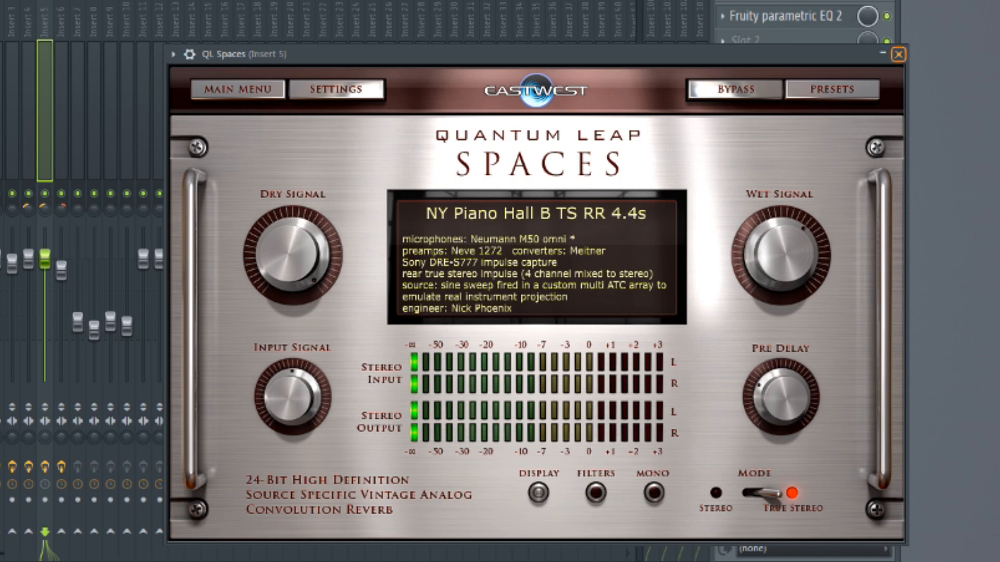
left_click(898, 54)
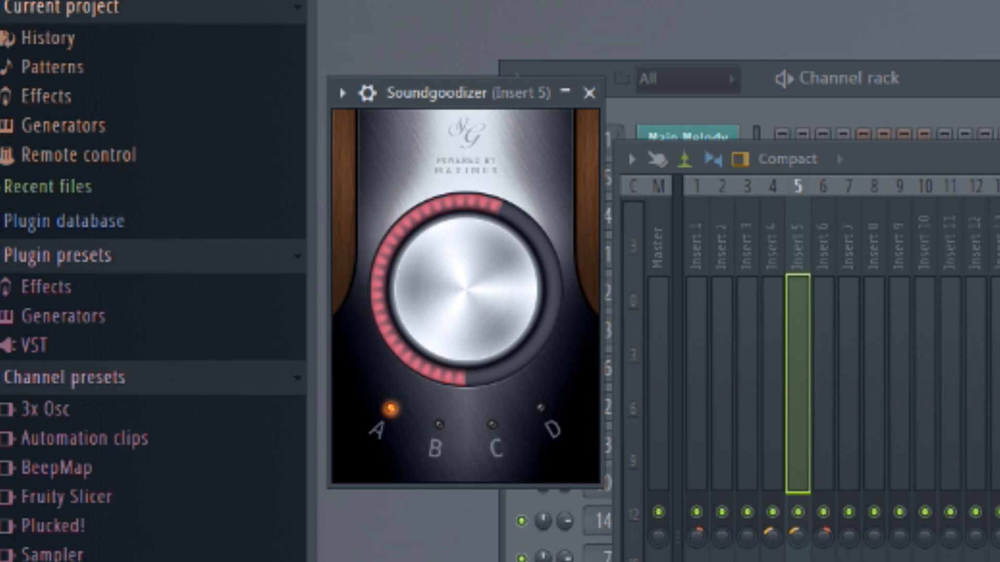
left_click(589, 93)
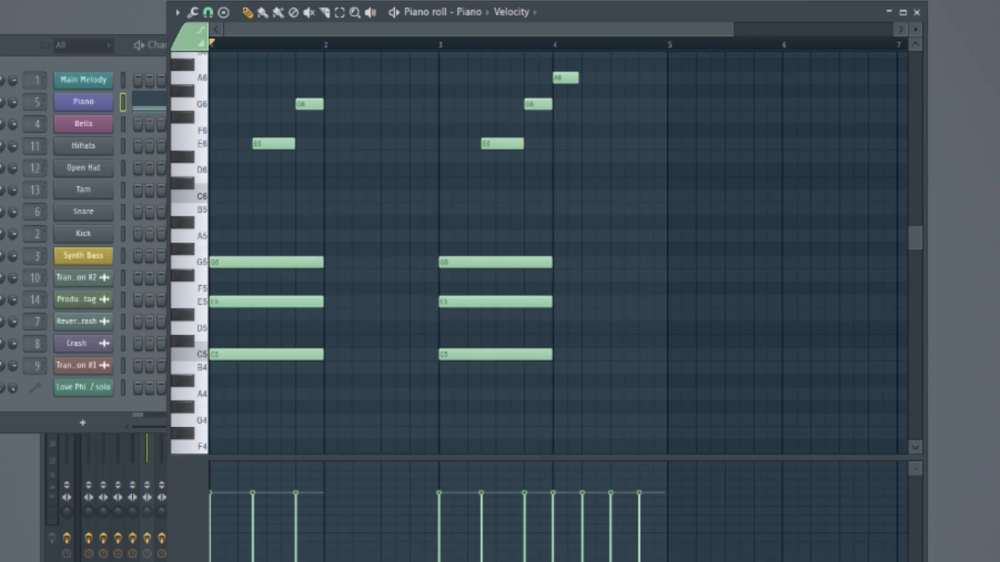
Step: Play the Piano pattern and examine its chords and high melody notes in the piano roll
key("space")
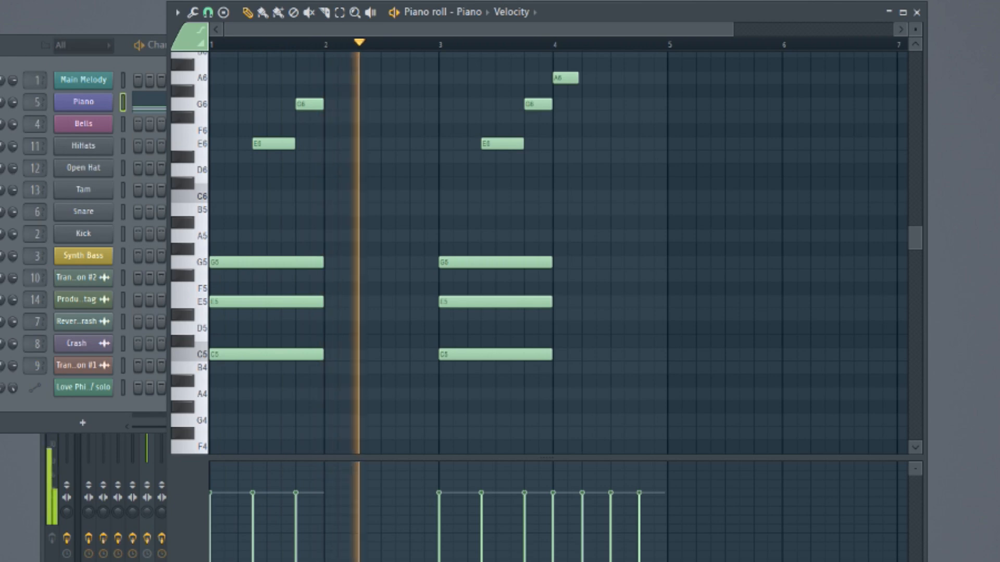
scroll(558, 253, "up", 3)
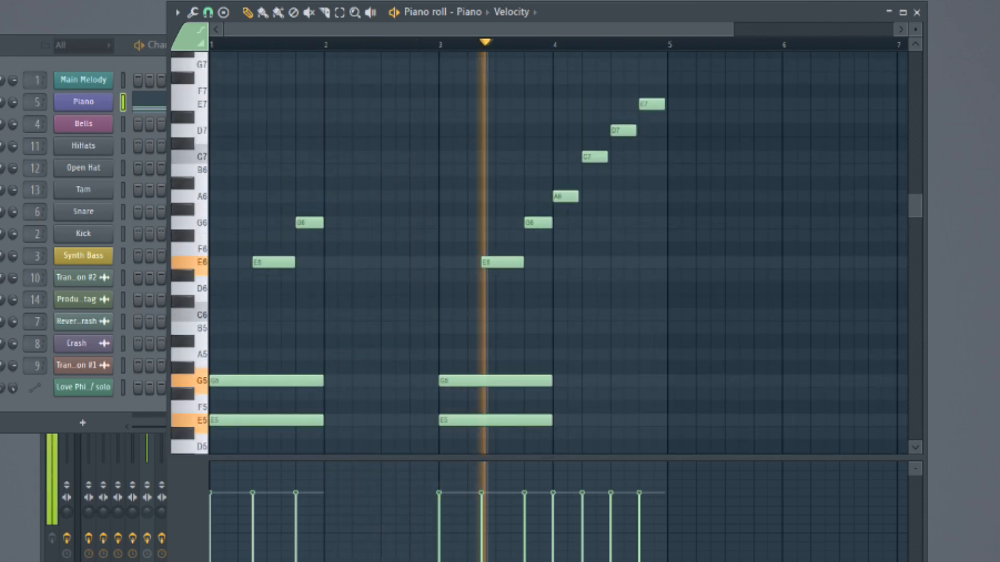
scroll(558, 253, "down", 2)
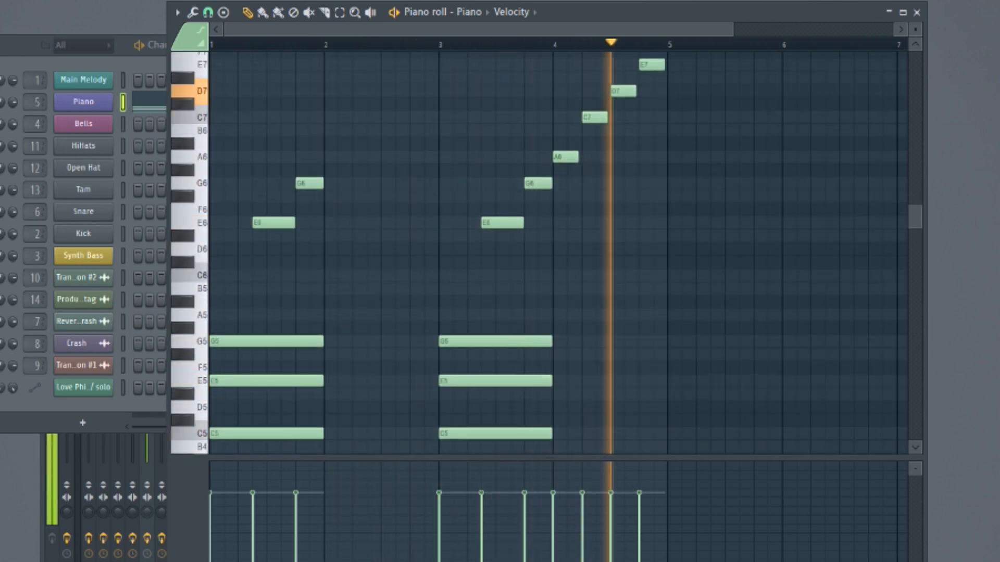
scroll(559, 253, "down", 2)
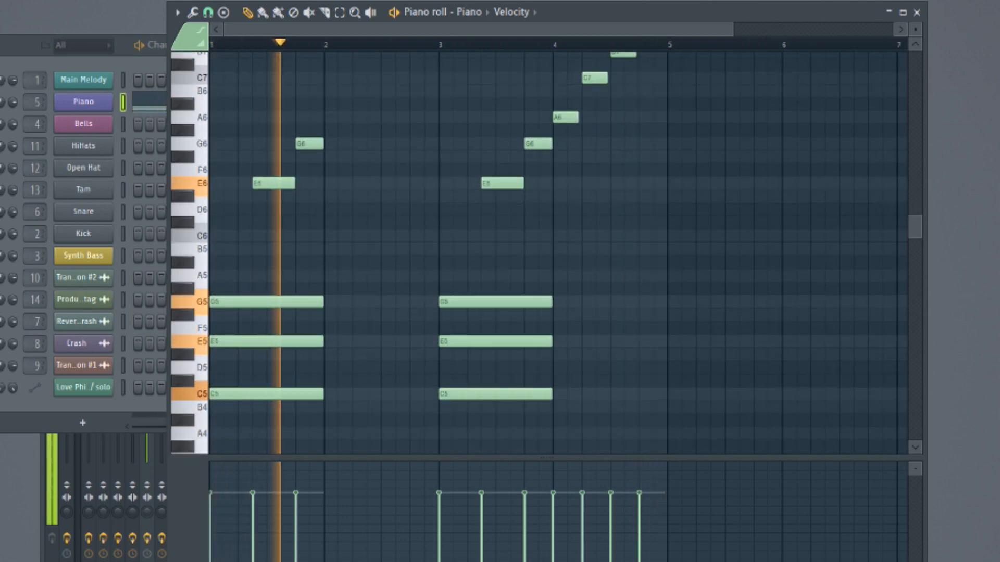
scroll(558, 254, "up", 2)
scroll(558, 253, "down", 2)
scroll(559, 253, "up", 2)
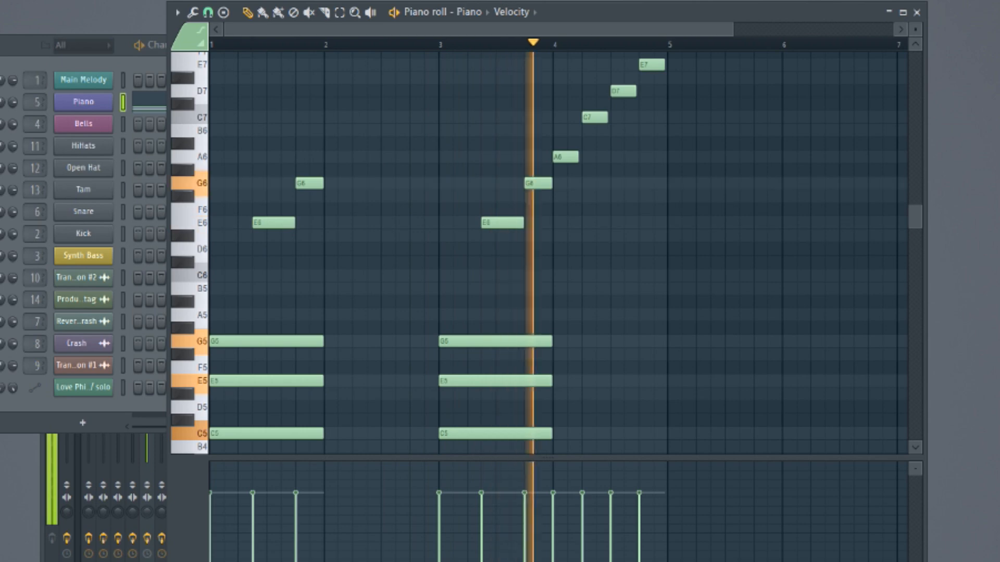
scroll(558, 253, "up", 2)
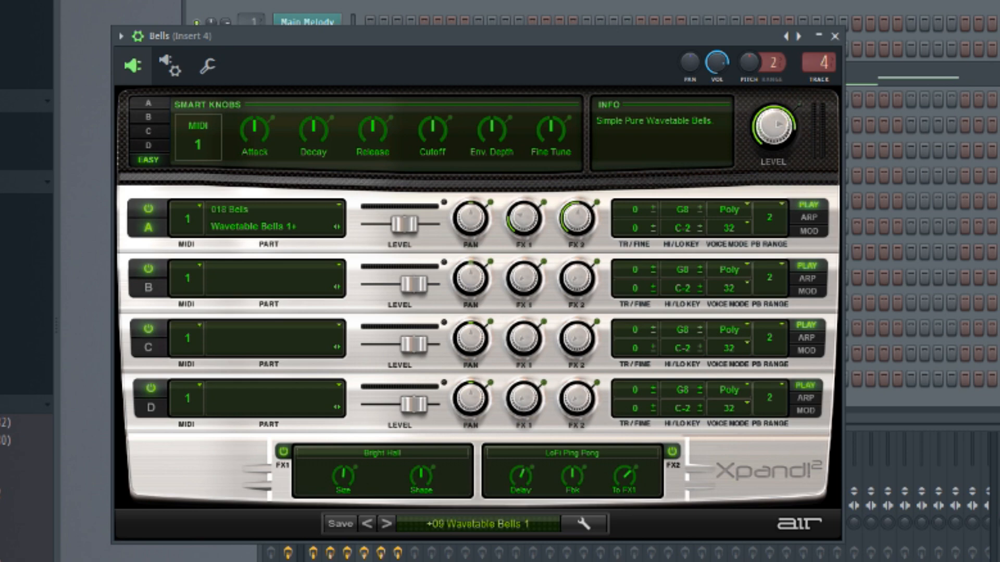
Step: Check the Bells' equalizer on Insert 4, and bring up the channel rack to go past the HiHats pattern
key("F9")
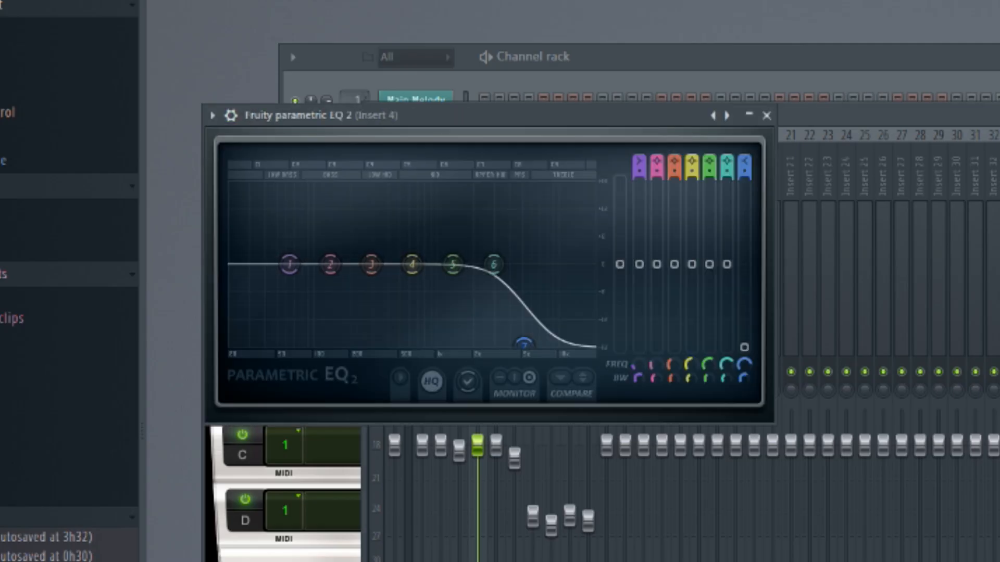
left_click(766, 115)
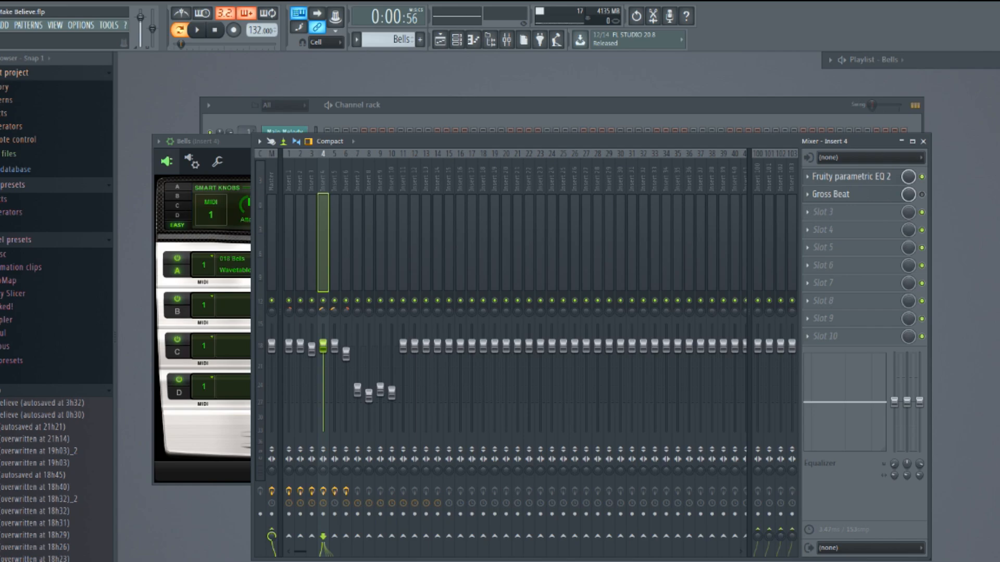
key("F6")
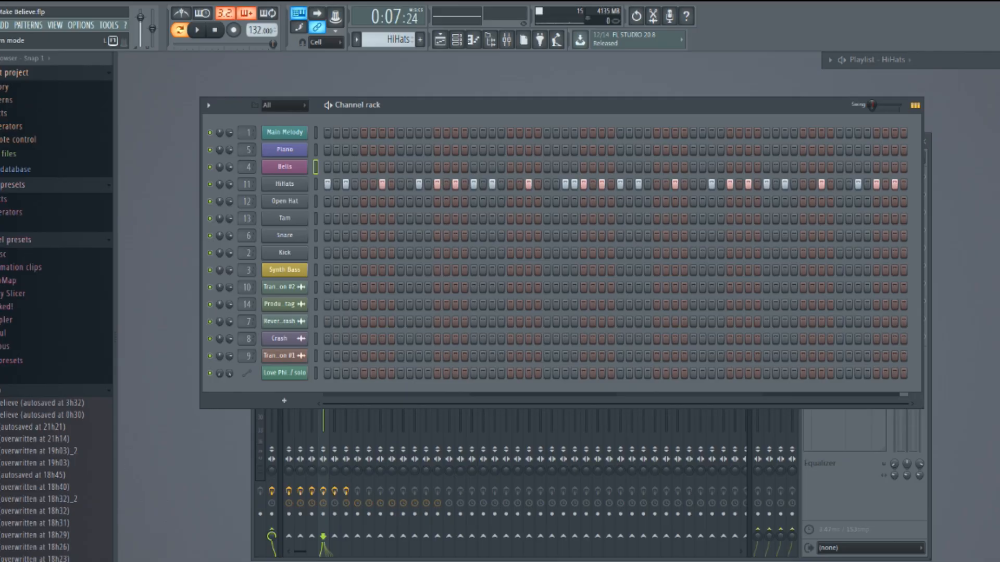
key("KP_Add")
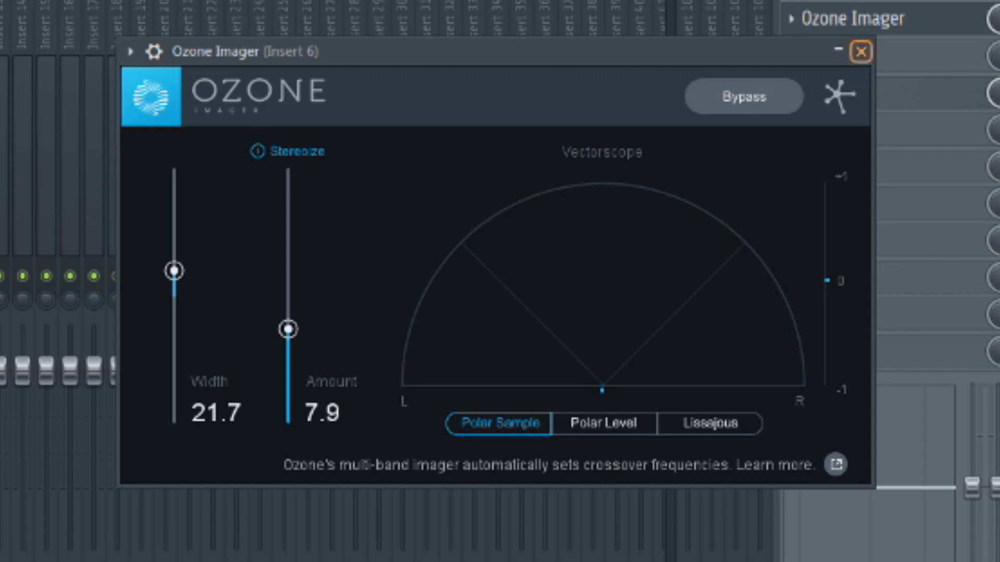
Step: Review the Snare's Ozone Imager and QL Spaces settings on Insert 6, closing both effects and the mixer
left_click(861, 51)
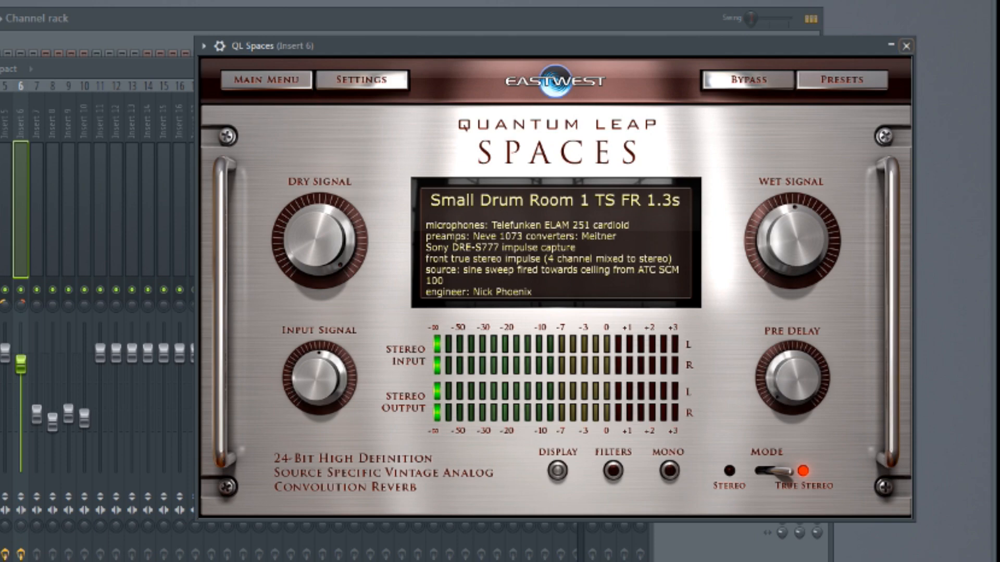
left_click(906, 46)
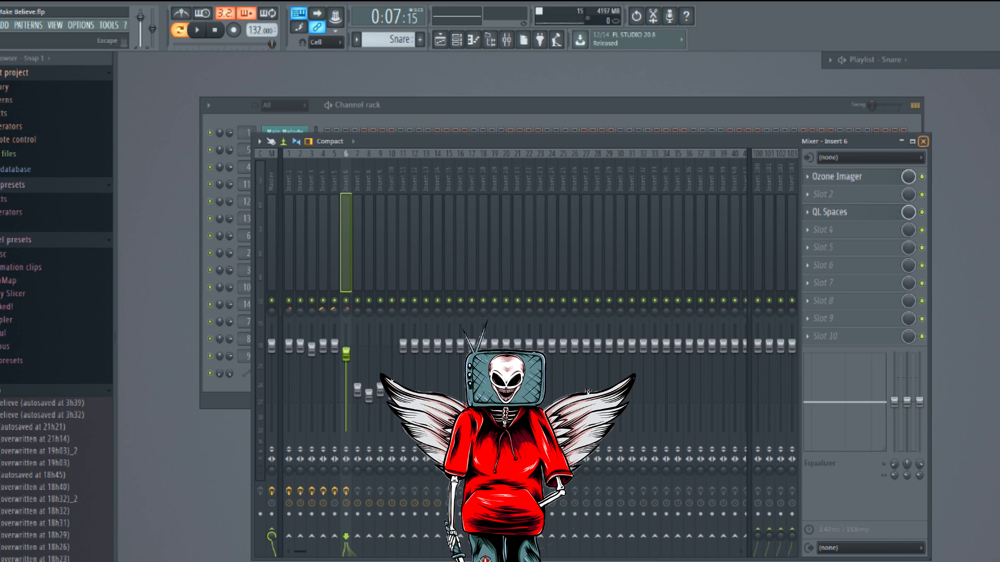
left_click(922, 141)
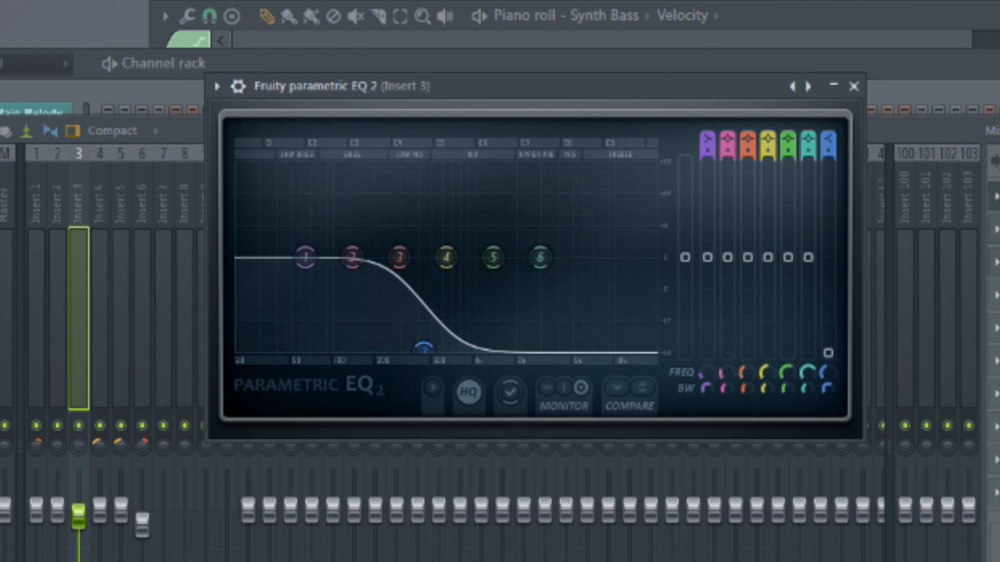
Step: Review the Synth Bass effects on Insert 3: Fruity parametric EQ 2, Fruity WaveShaper and Fruity Fast Dist, closing each window
left_click(853, 87)
left_click(839, 195)
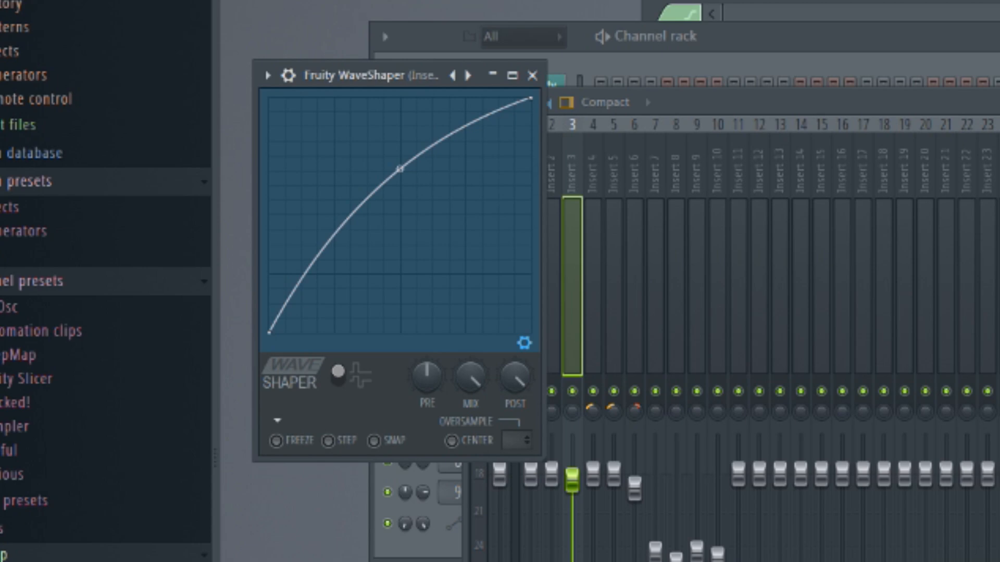
left_click(532, 76)
left_click(836, 211)
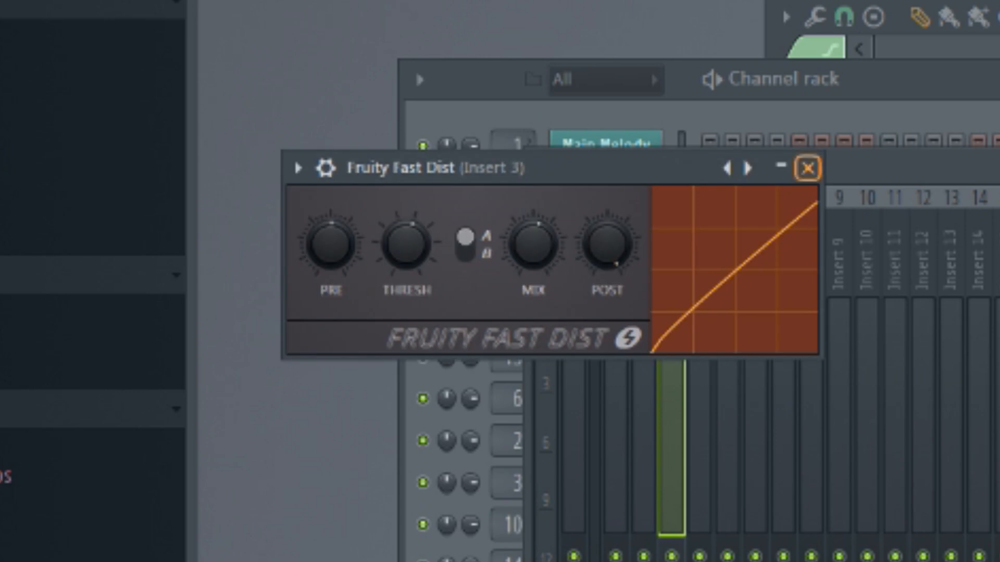
left_click(807, 168)
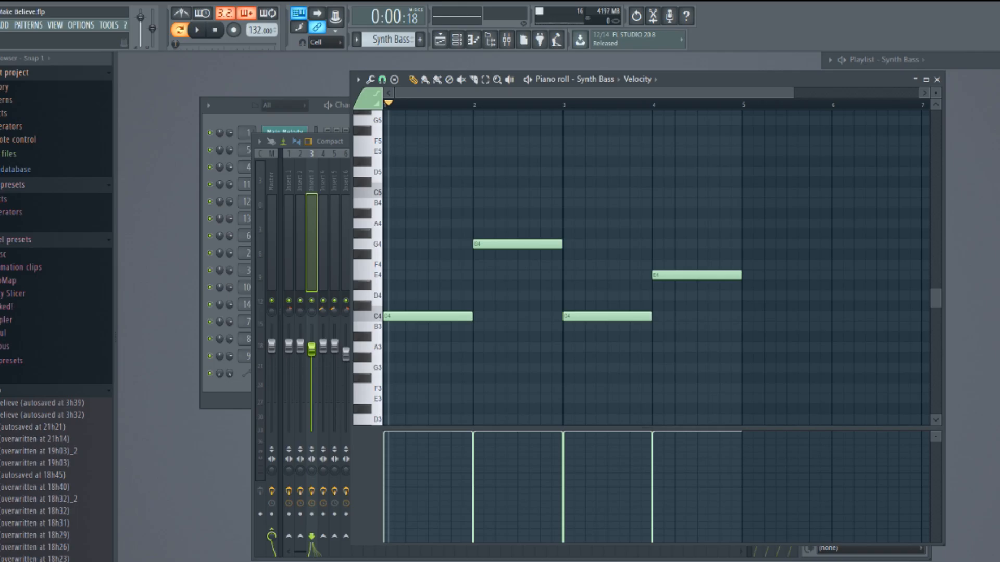
Step: Show the channel rack with Pattern 13 and play all the parts together
key("F6")
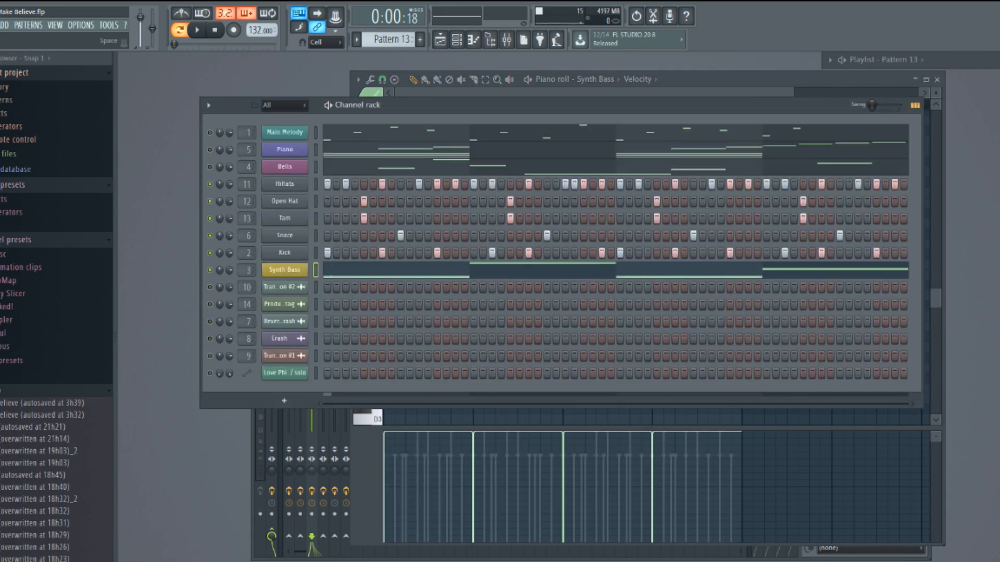
key("space")
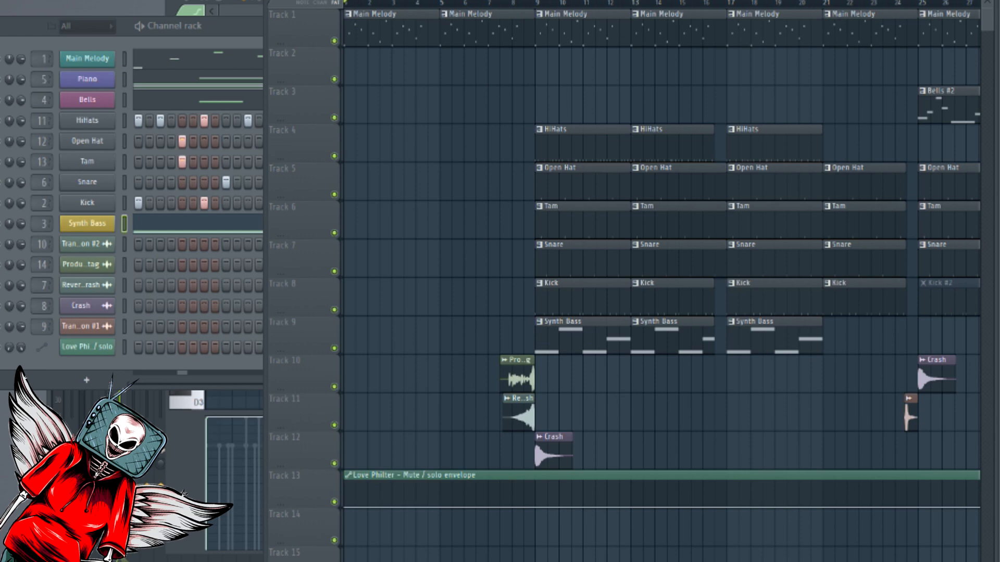
Step: Examine the Producer tag, Reverse Crash and Crash clips around bar 9 of the playlist and play the arrangement
scroll(489, 380, "up", 4)
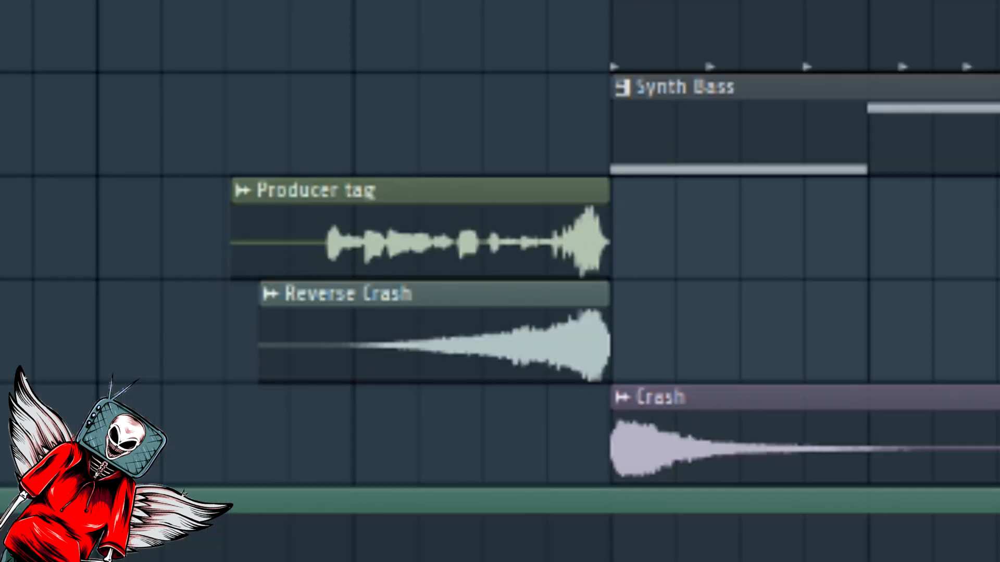
scroll(631, 380, "down", 3)
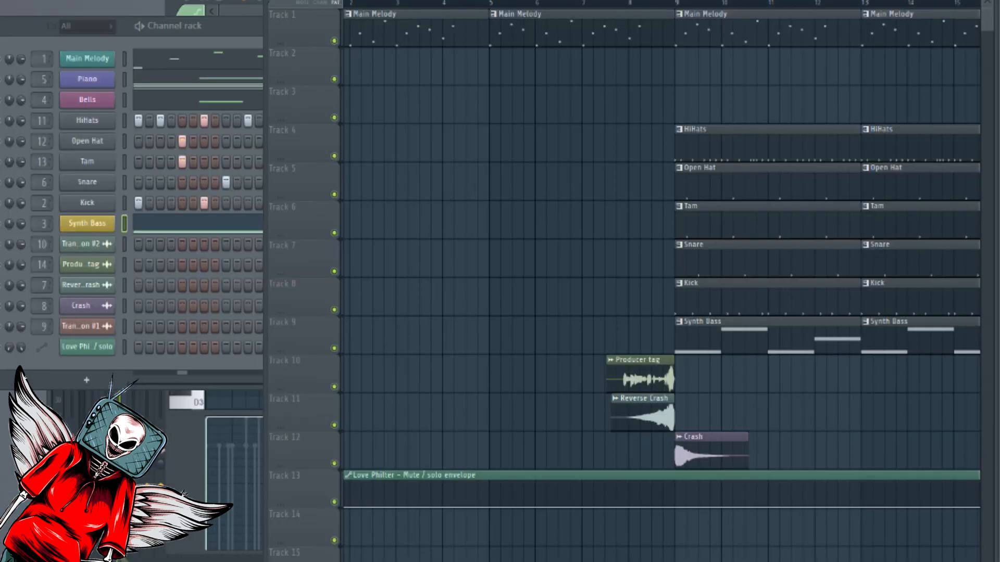
scroll(631, 380, "down", 1)
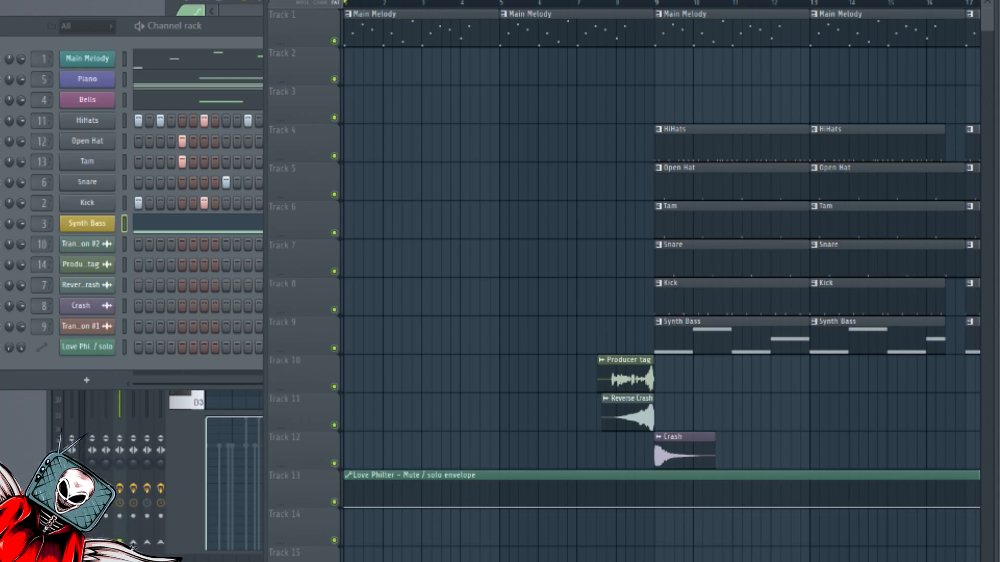
key("space")
key("space")
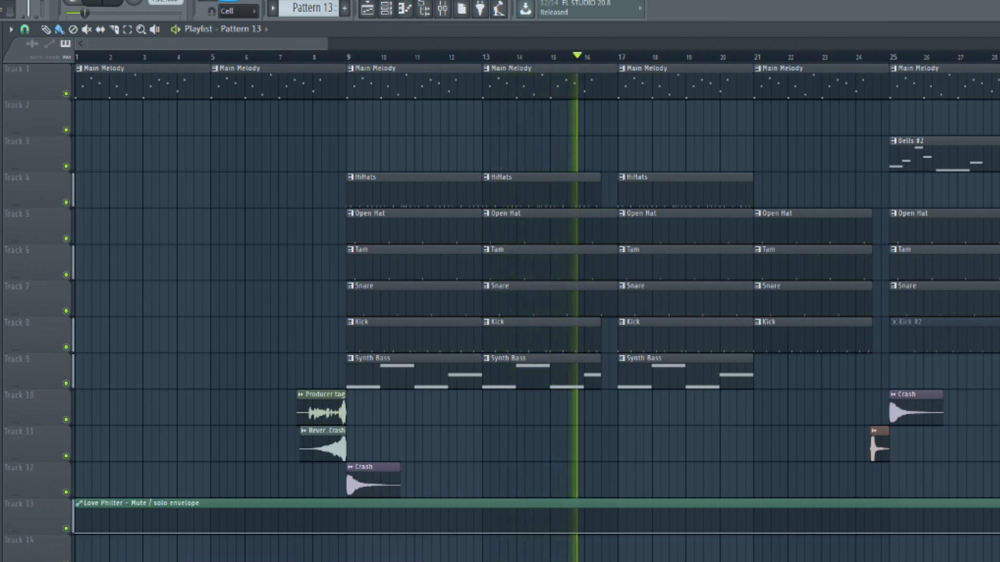
Step: Stop playback and examine the playlist arrangement from bar 17 up to the gap before bar 25
key("space")
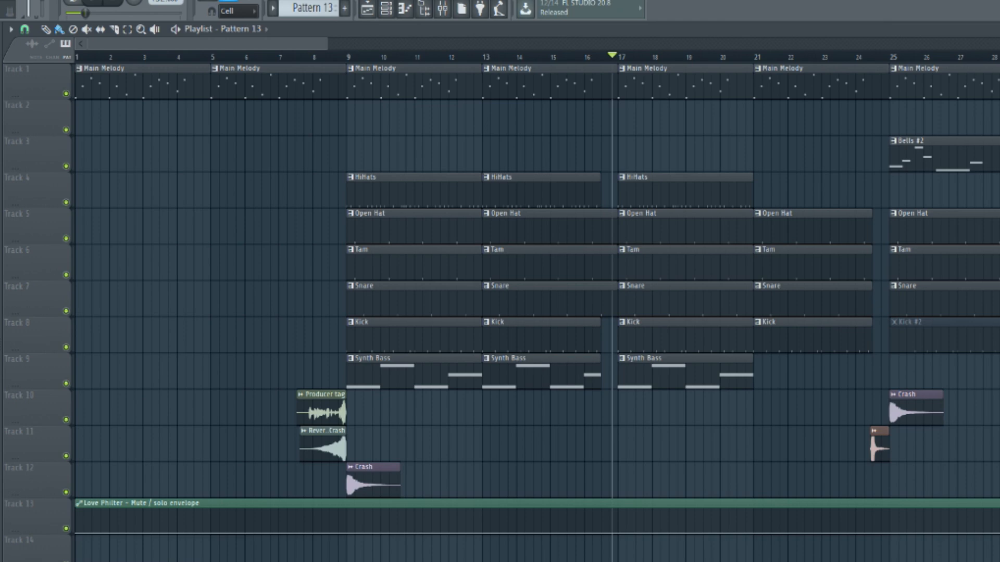
scroll(537, 302, "down", 2)
left_click(619, 56)
scroll(294, 292, "down", 2)
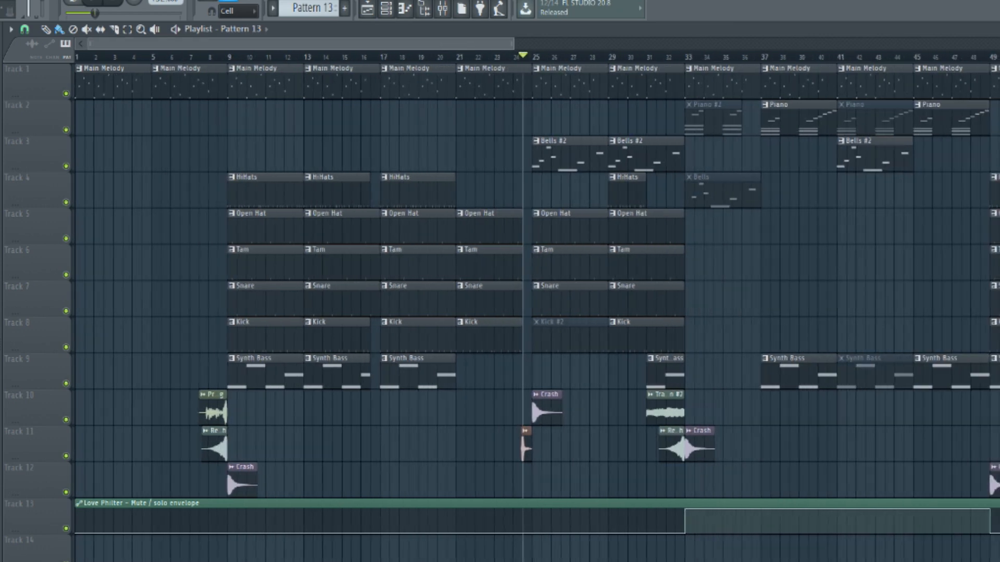
Step: Play the arrangement from about bar 20 to hear the transition into the Bells #2 section
scroll(294, 291, "up", 2)
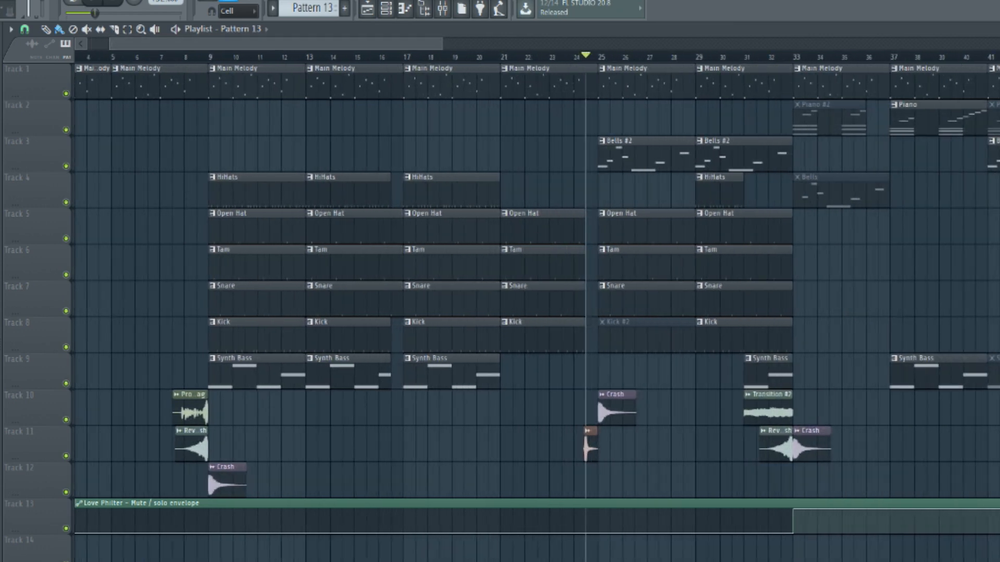
left_click(494, 57)
key("space")
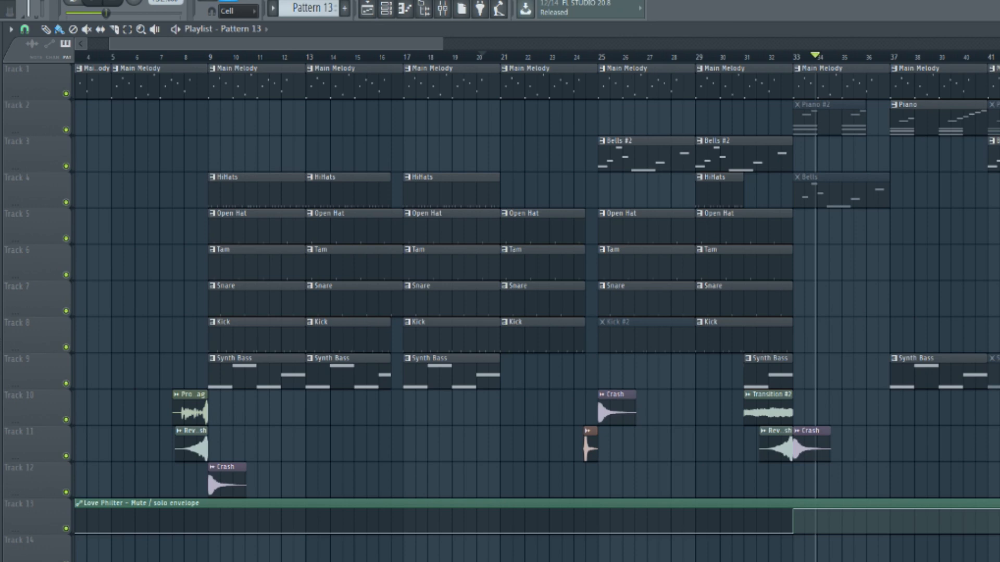
Step: Review the Fruity Love Philter effect on mixer Insert 1, closing the effect and the mixer
scroll(536, 302, "down", 3)
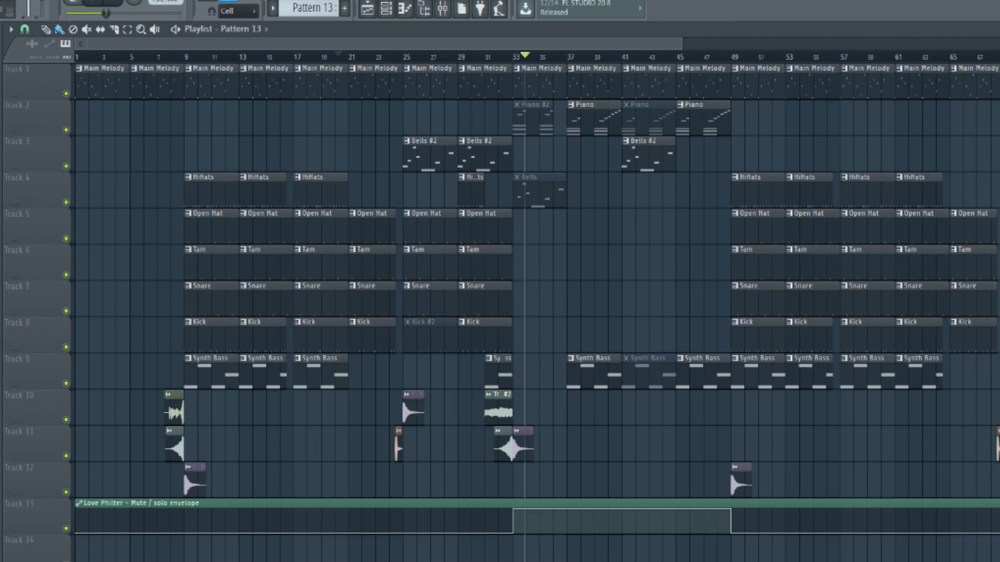
left_click(442, 8)
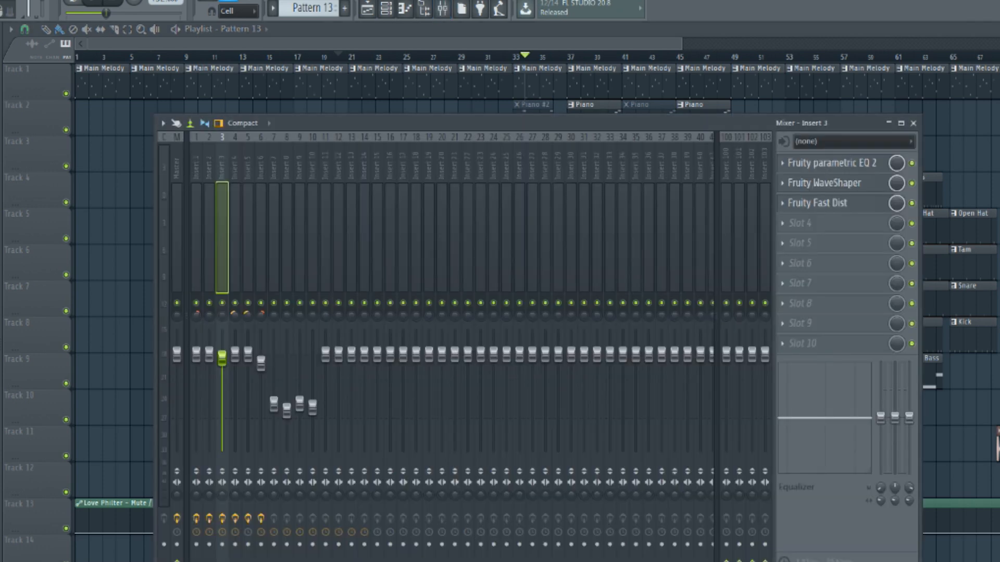
left_click(196, 235)
left_click(823, 203)
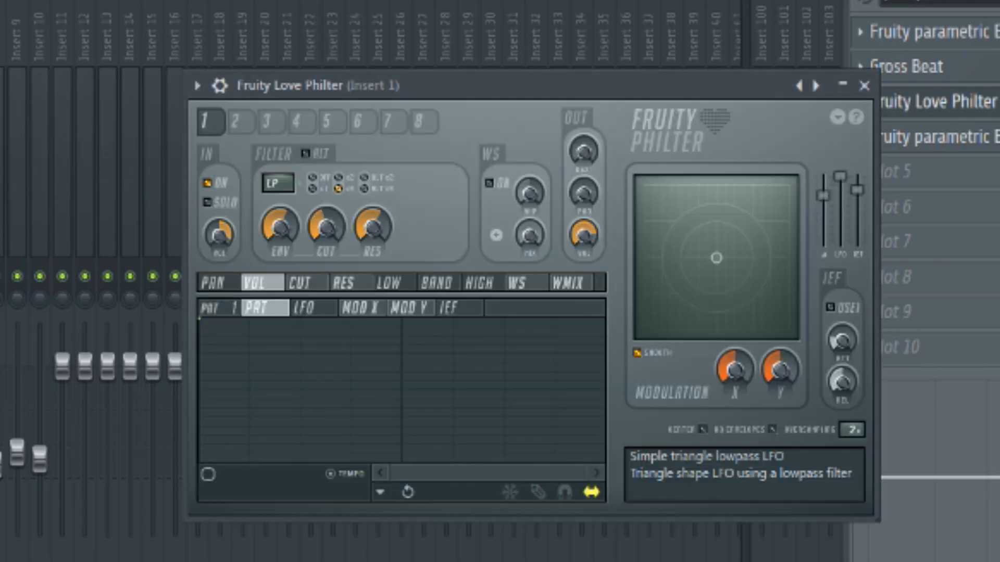
left_click(865, 85)
left_click(910, 123)
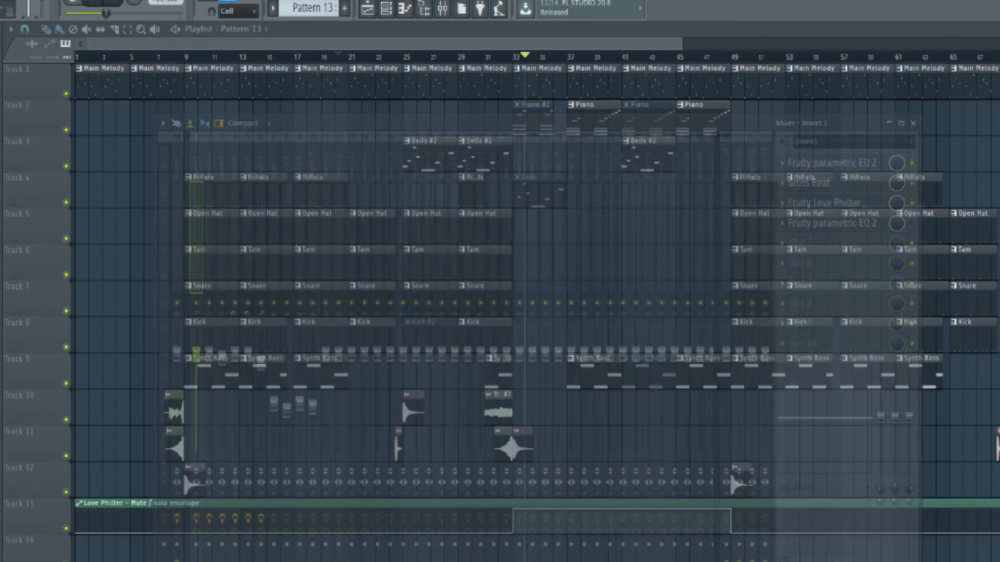
Step: Play the breakdown section from bar 33, with the Piano, Bells #2 and Synth Bass clips
scroll(450, 292, "up", 1)
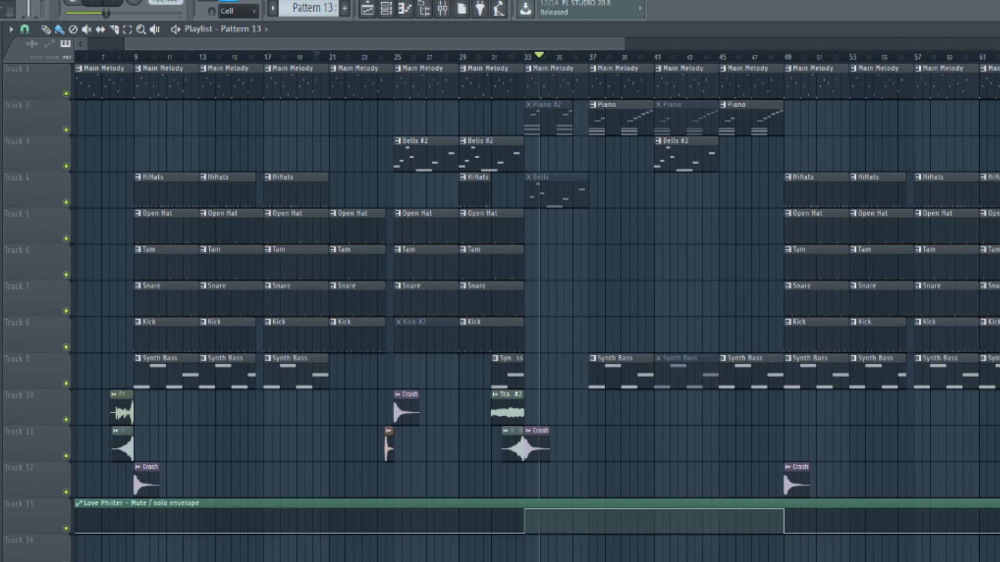
key("space")
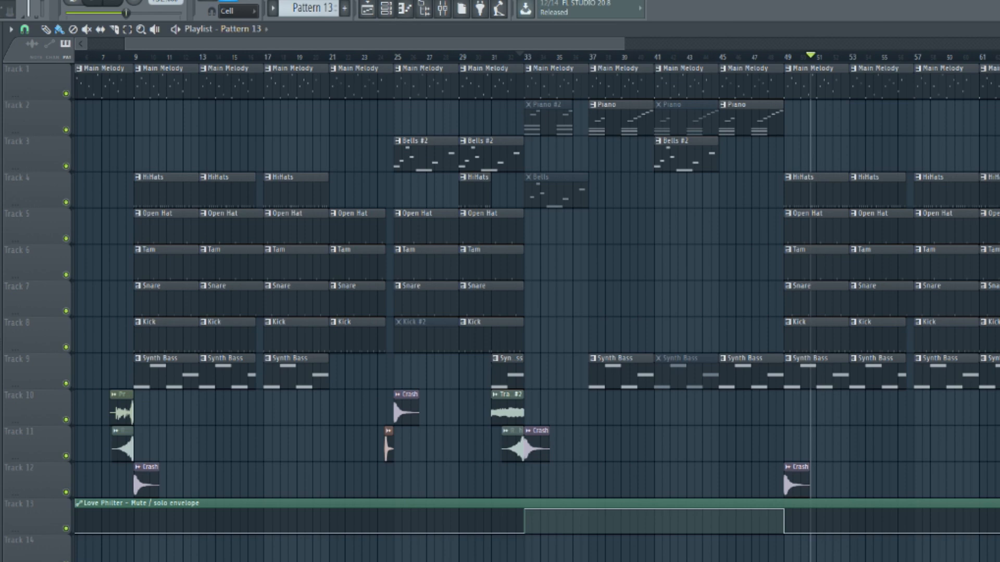
Step: Examine the repeated drum section from bar 49 and play the whole arrangement from bar 1
scroll(375, 44, "down", 3)
scroll(374, 44, "up", 2)
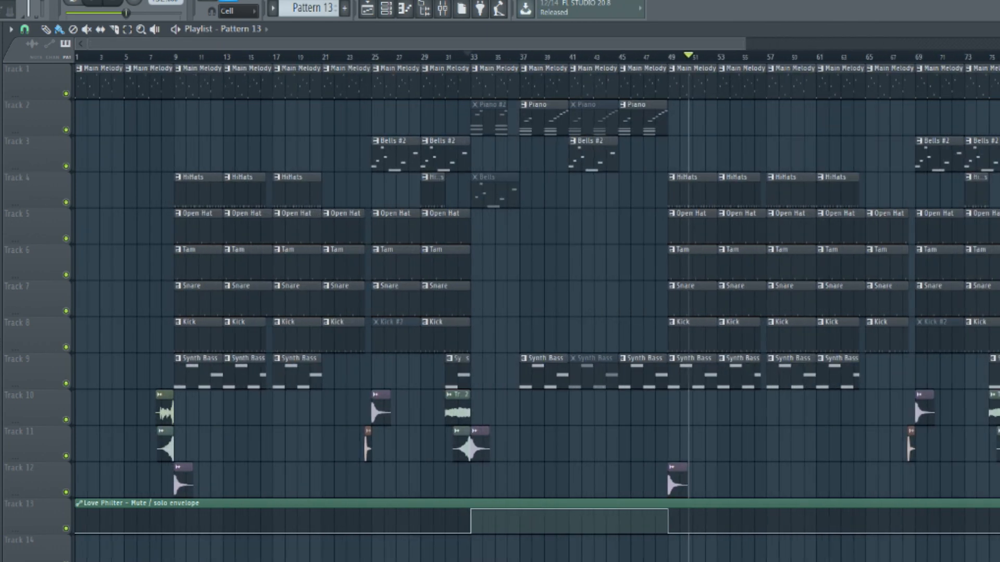
key("space")
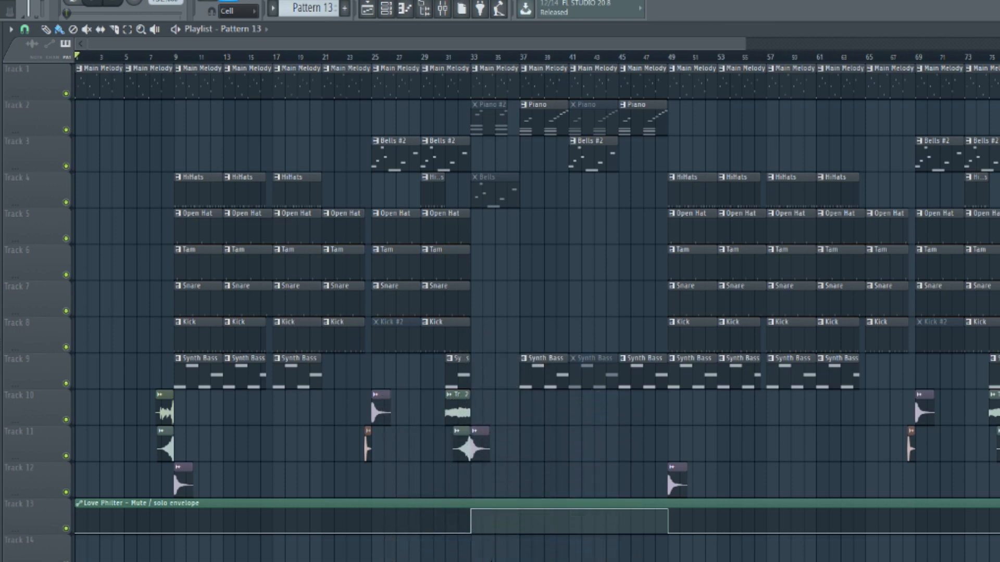
key("space")
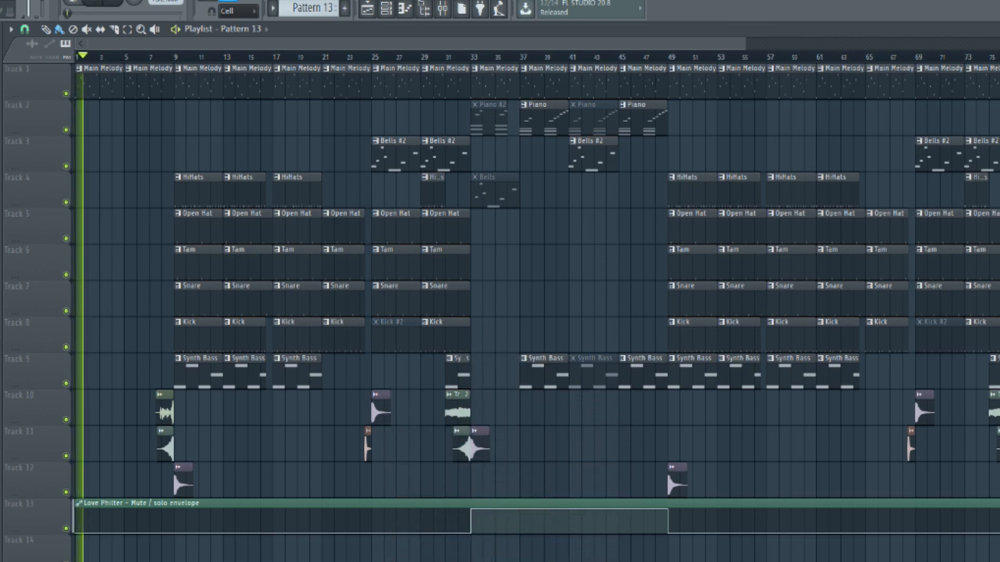